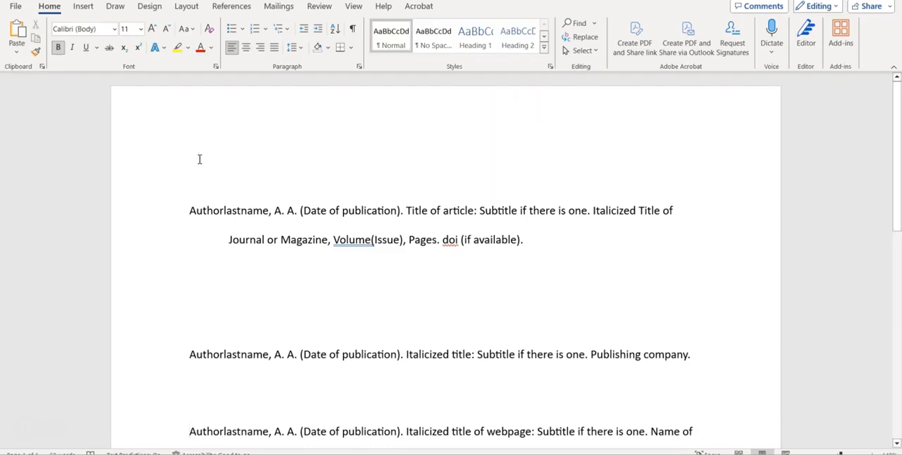
Enter "References" as the heading on the empty first line and centre it.
text(Re)
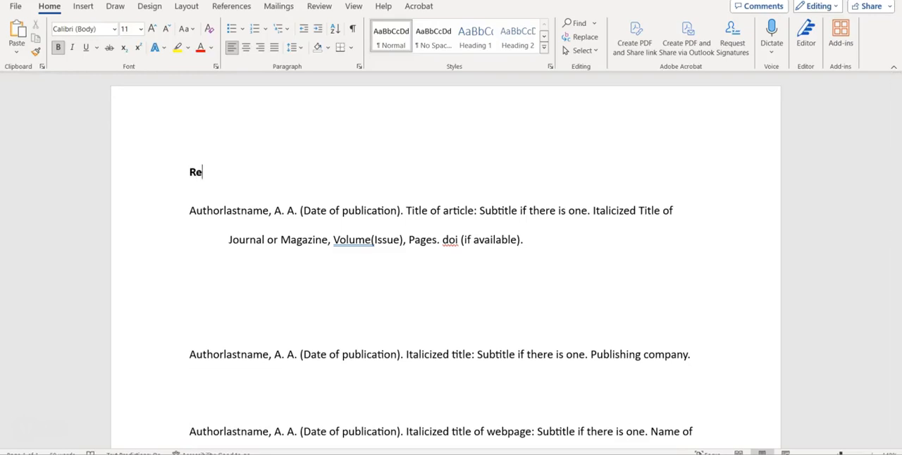
text(ferences)
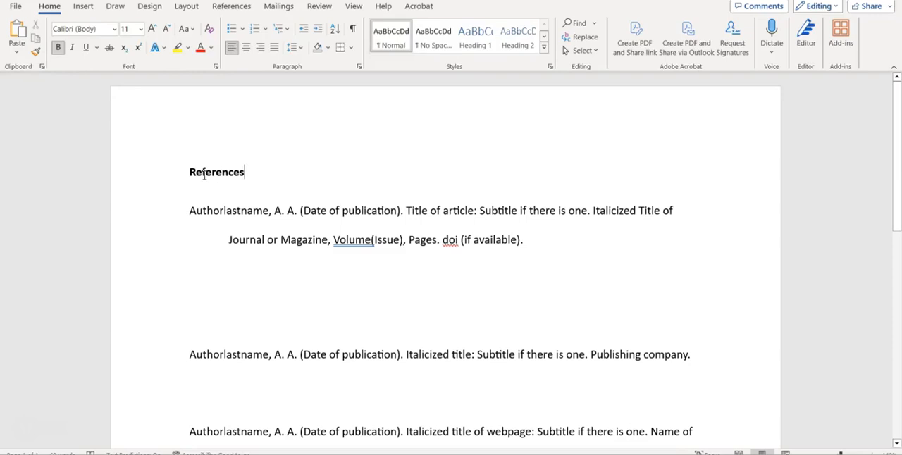
click(246, 48)
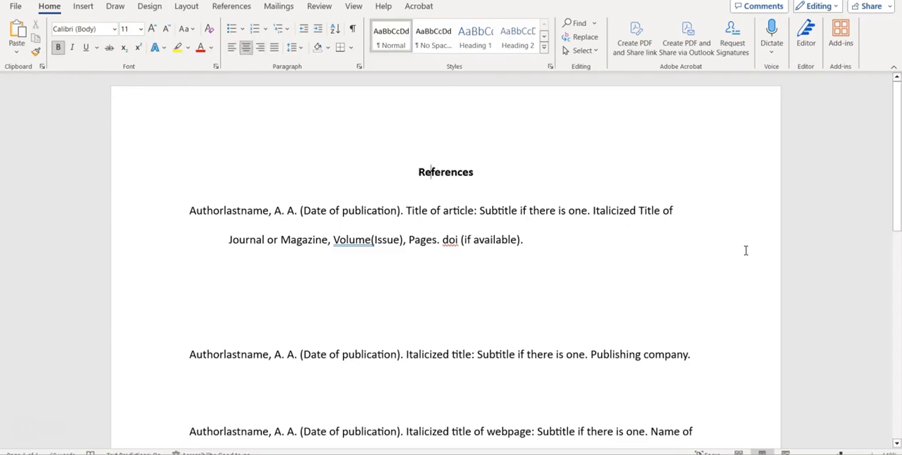
Switch to the EBSCO article page in the browser and copy the nebulizer trial's citation in APA 7th Edition style.
scroll(516, 261, down, 1)
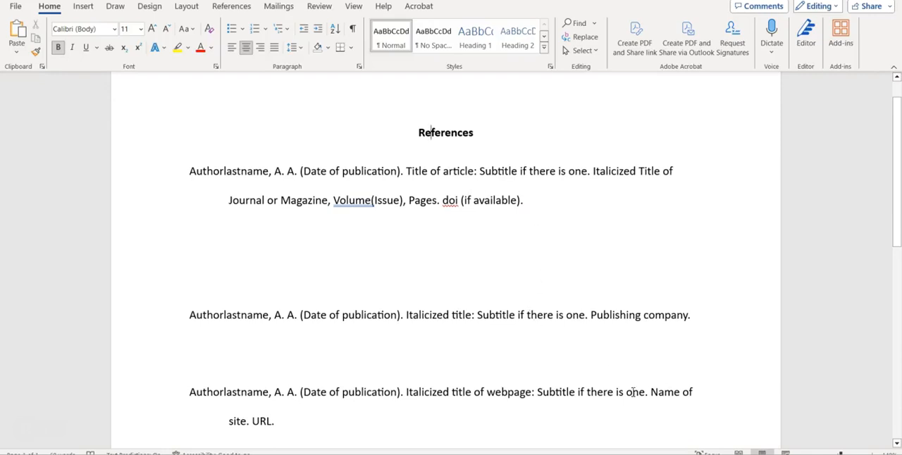
scroll(620, 395, down, 1)
scroll(614, 373, up, 1)
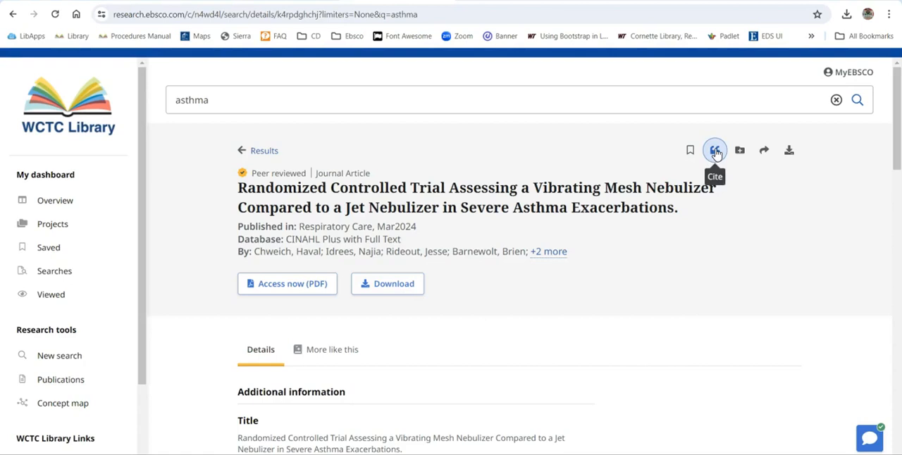
click(716, 154)
scroll(582, 297, down, 1)
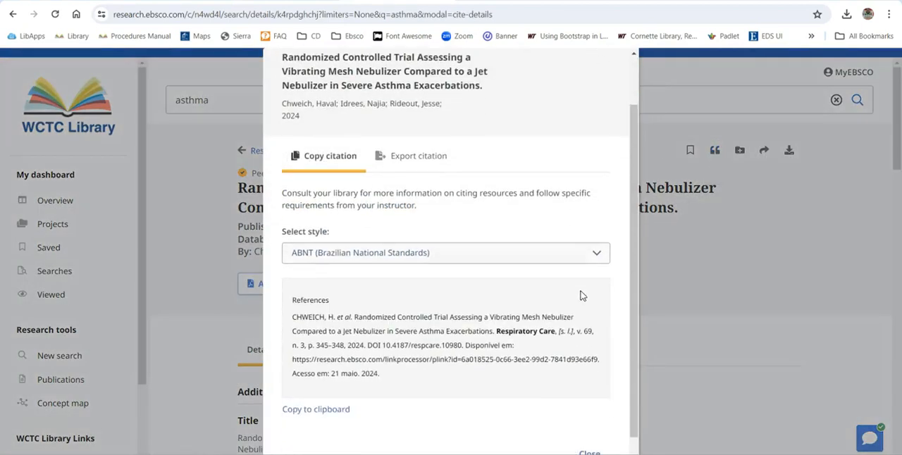
click(595, 256)
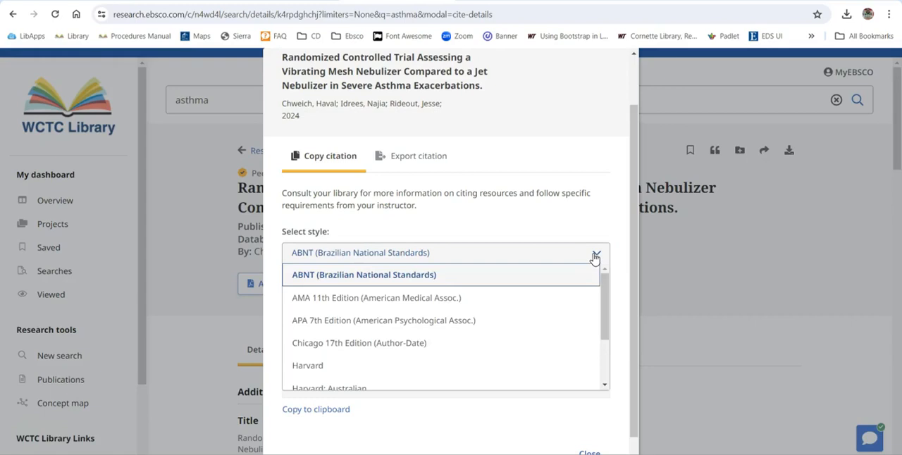
click(462, 321)
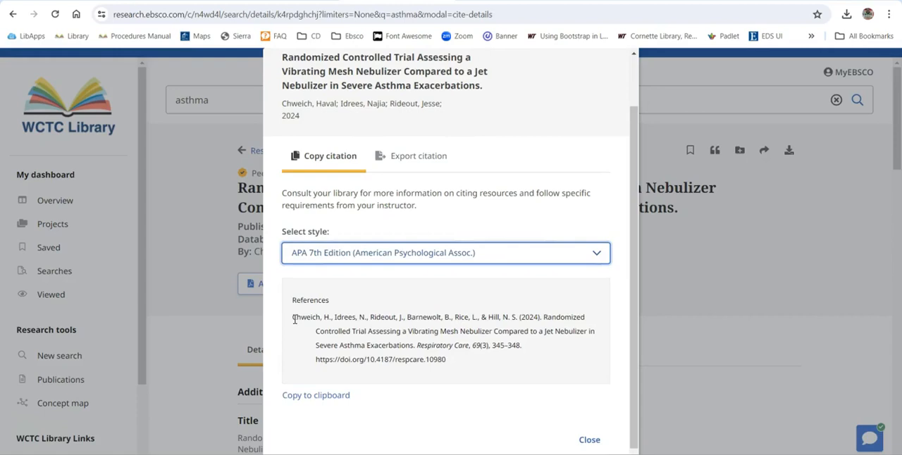
drag(295, 319, 468, 361)
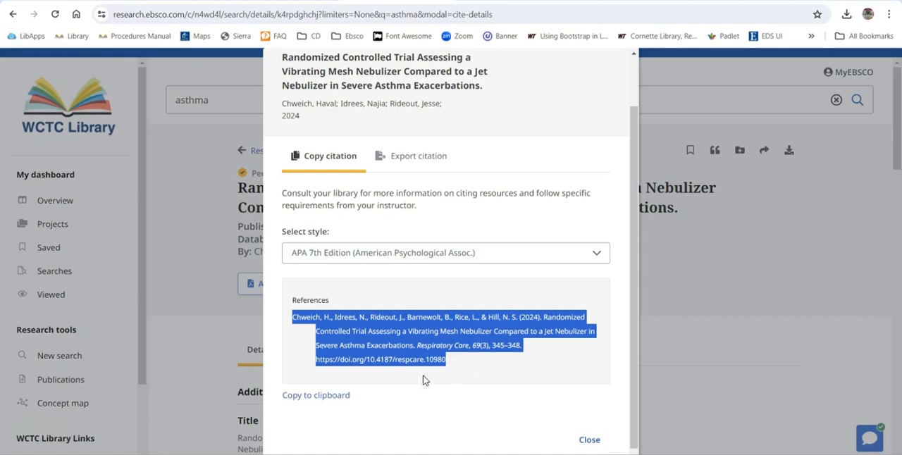
Return to the Word document and paste the citation below the journal article template, merging its formatting.
key(alt+Tab)
click(207, 240)
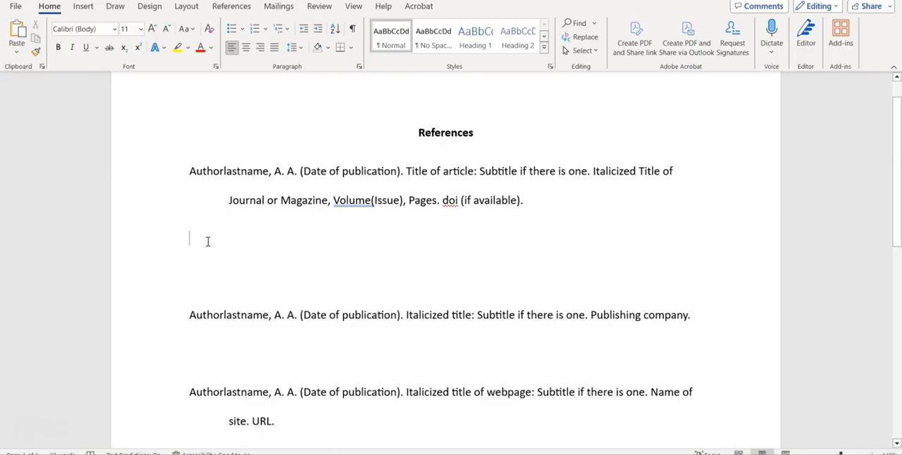
right_click(206, 235)
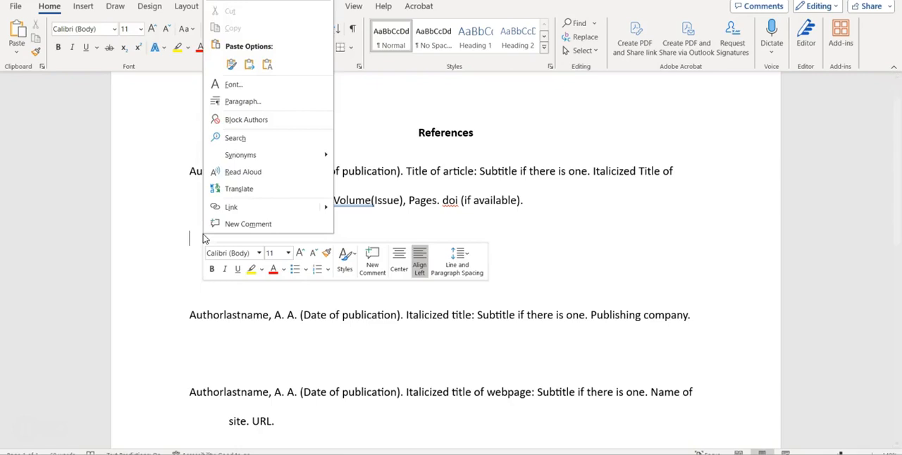
click(248, 65)
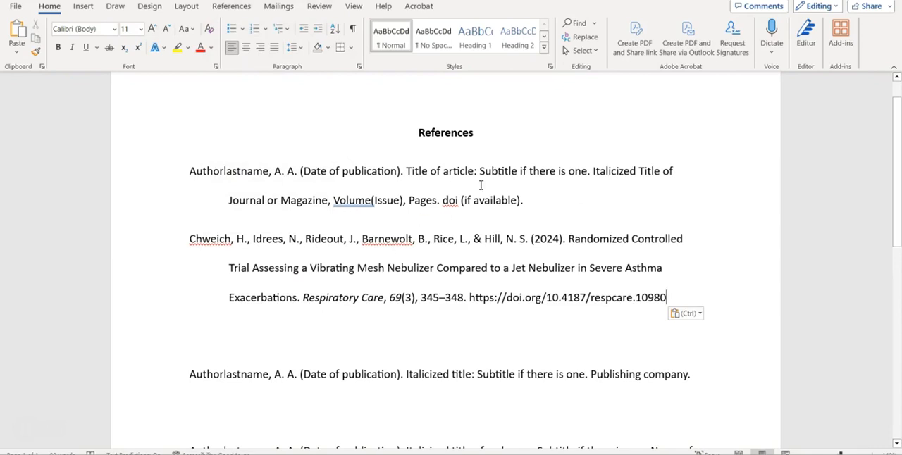
Change the pasted article title from "Controlled" through "Exacerbations" to lowercase and end the reference with a period after the DOI.
click(632, 239)
drag(634, 238, 278, 309)
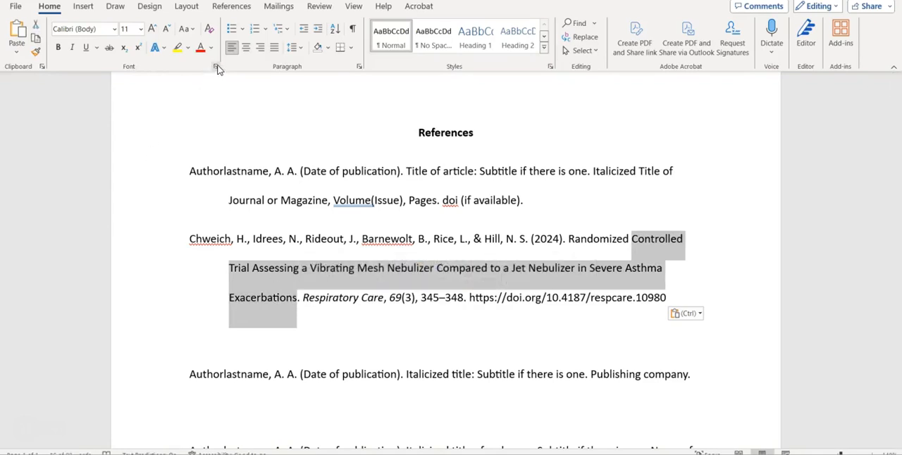
click(216, 66)
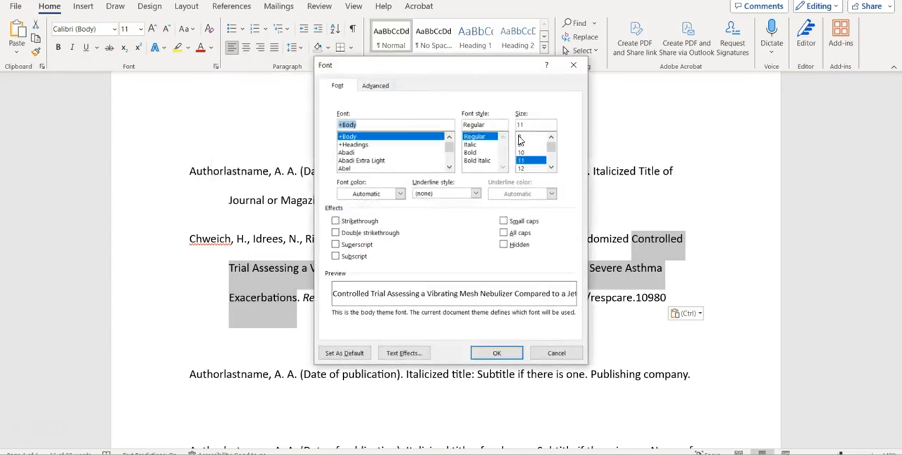
click(556, 353)
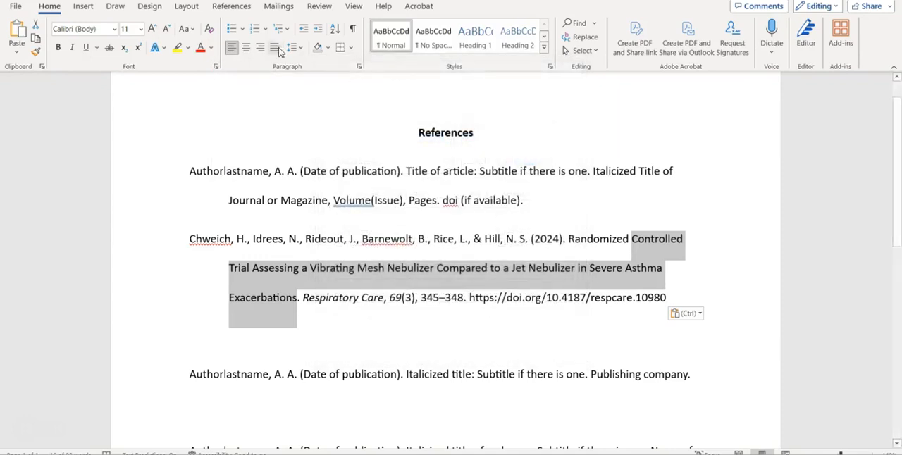
click(194, 31)
click(214, 62)
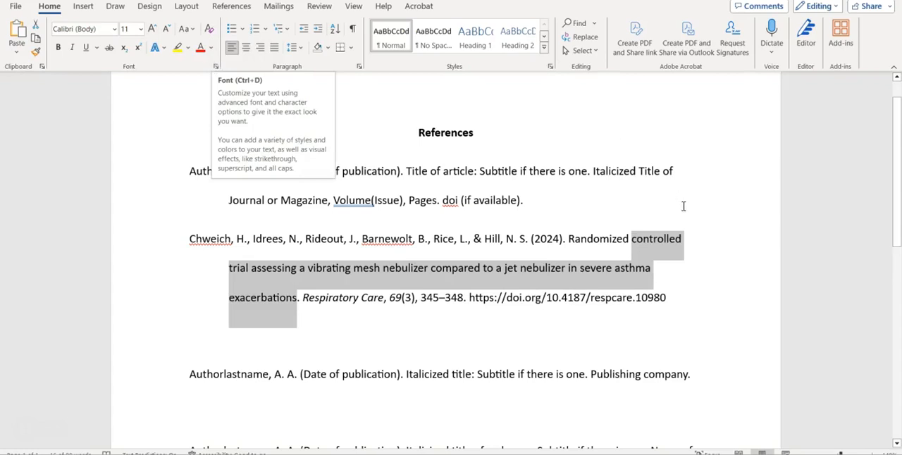
click(721, 294)
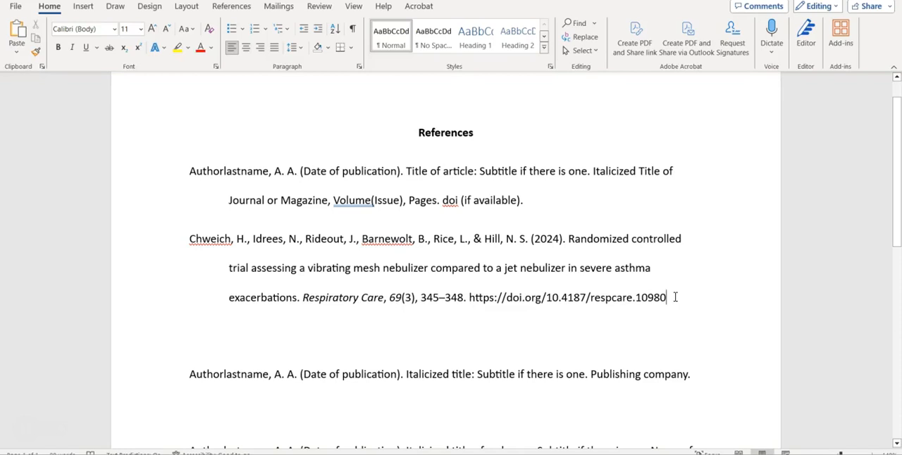
text(.)
Switch to the EBSCO eBook page and copy the citation for "Asthma : Causes, Complications & Treatment" in APA 7th Edition style.
scroll(748, 282, down, 1)
scroll(749, 282, down, 2)
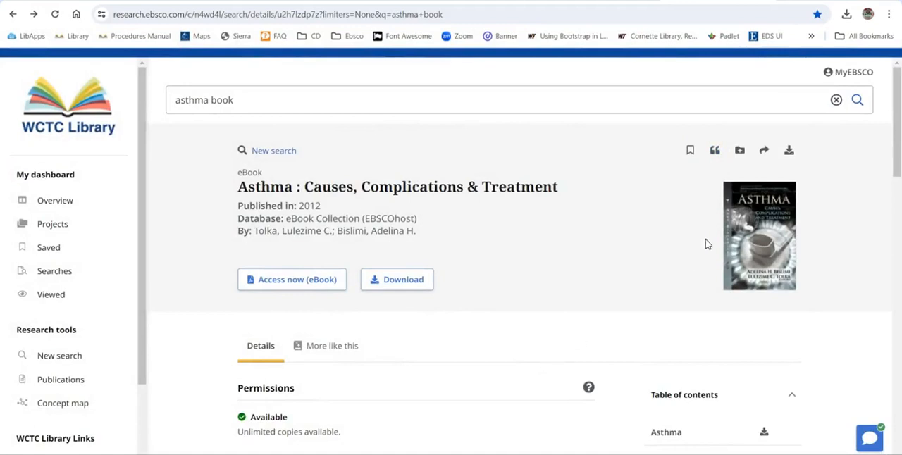
click(716, 152)
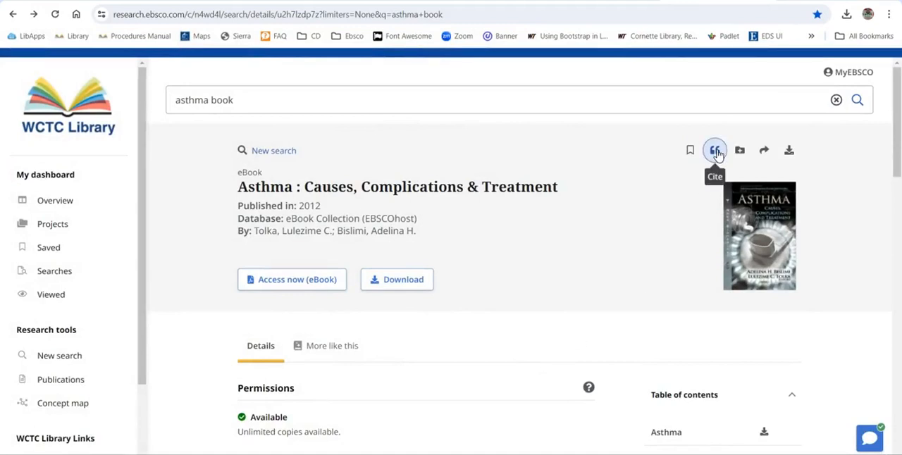
click(585, 296)
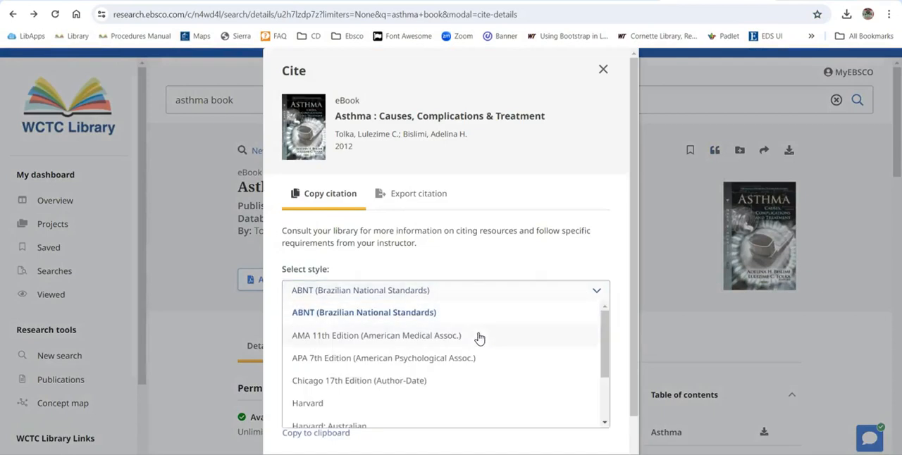
click(466, 360)
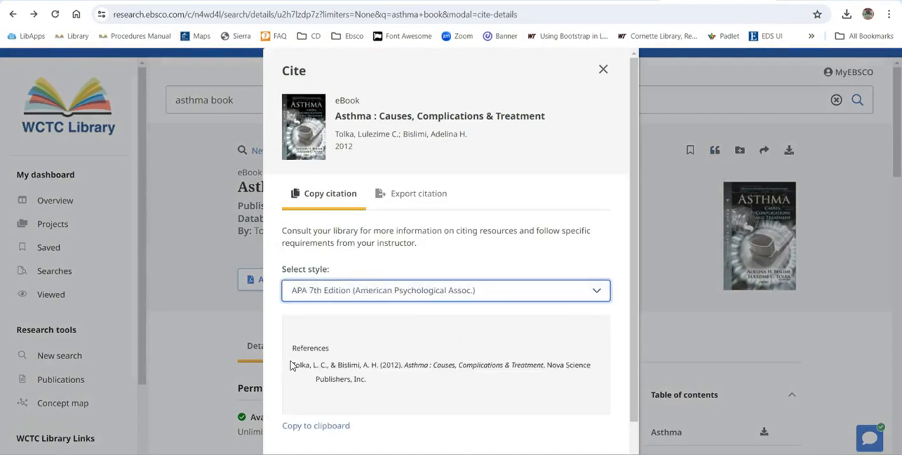
drag(294, 365, 371, 379)
key(ctrl+c)
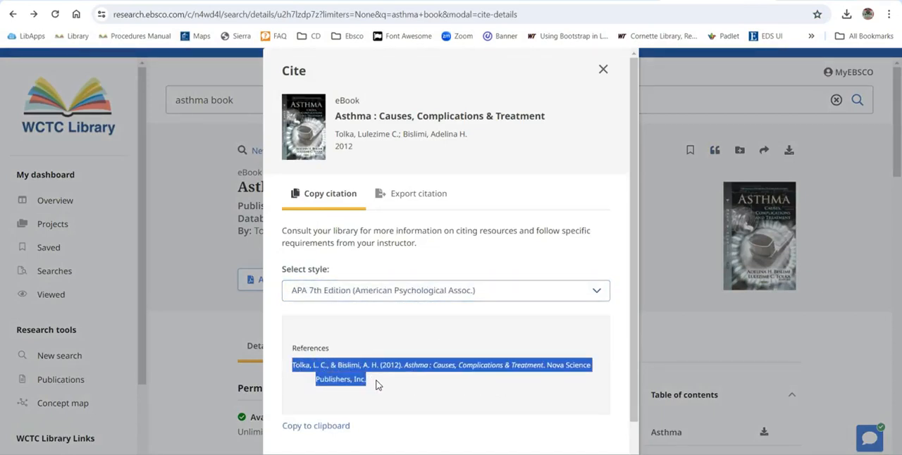
Return to the Word document and paste the eBook citation below the book template, keeping the title's italics.
key(alt+Tab)
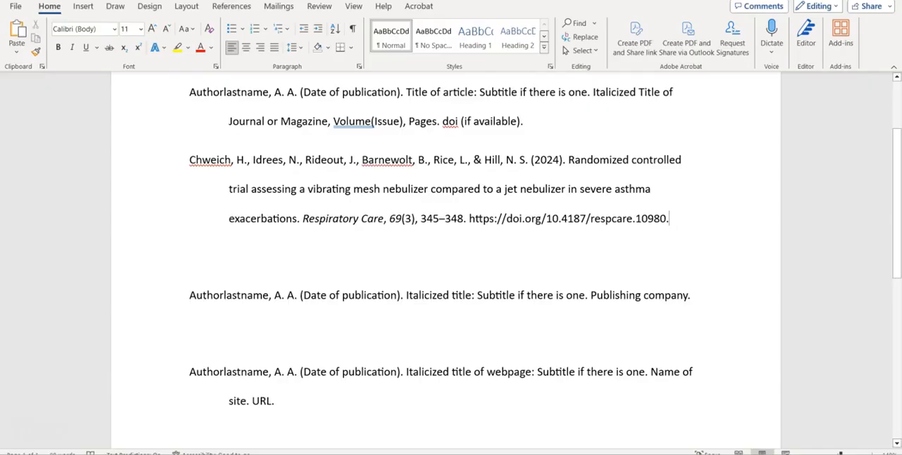
right_click(195, 331)
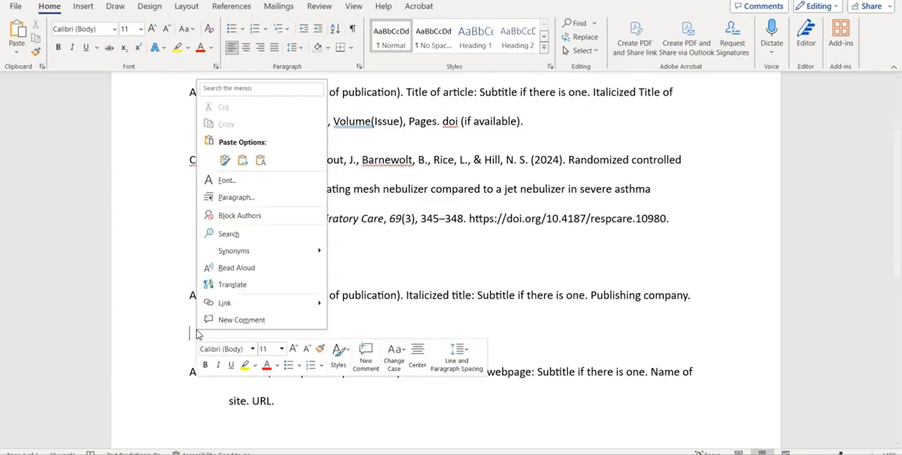
click(259, 160)
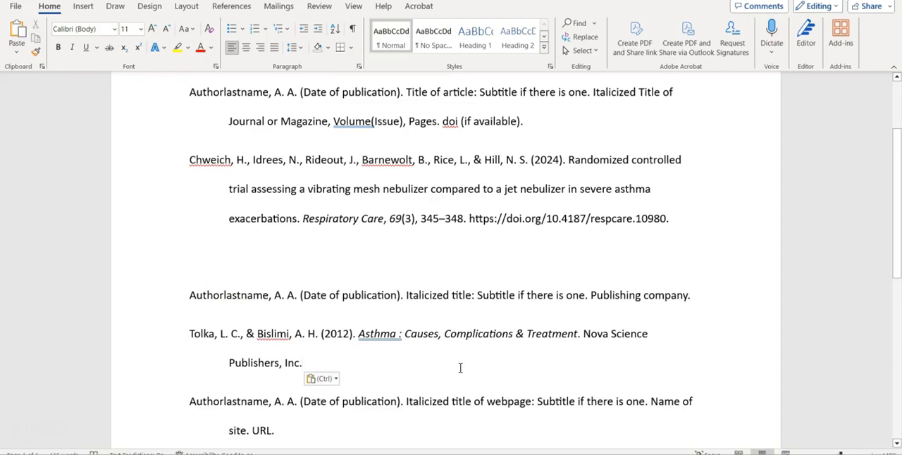
Lowercase the first letters of "Complications" and "Treatment" in the pasted book title.
scroll(634, 331, down, 1)
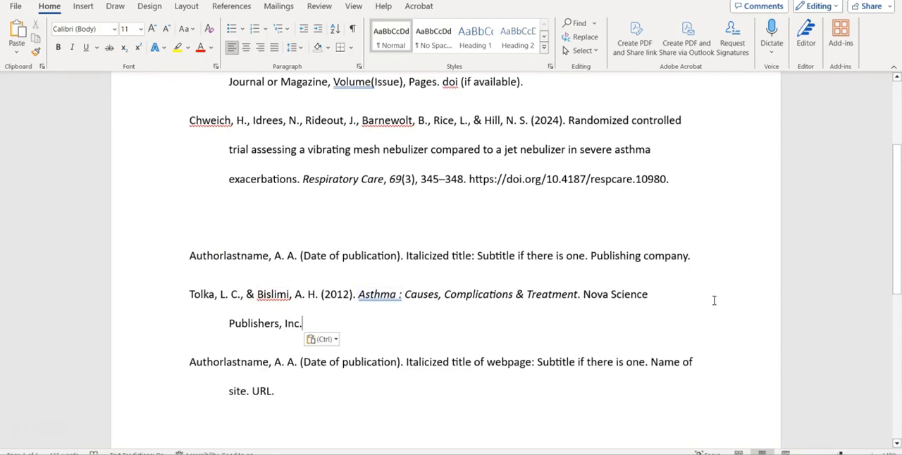
click(452, 294)
key(BackSpace)
text(c)
click(527, 294)
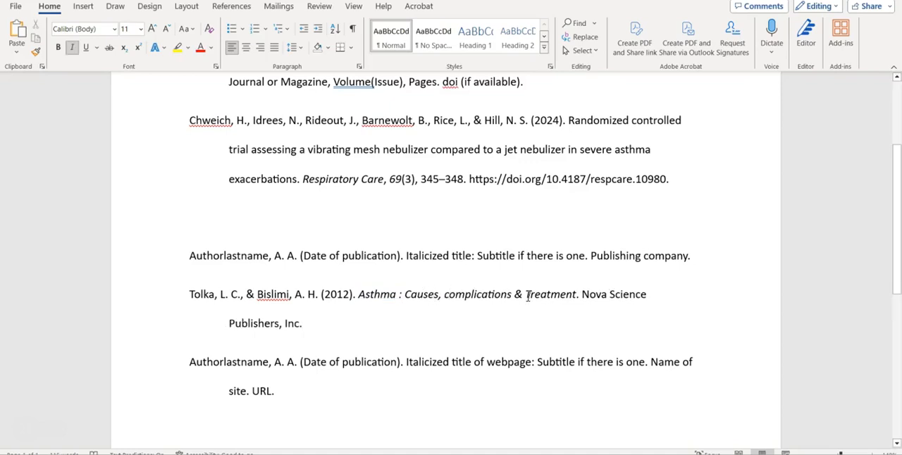
text(0)
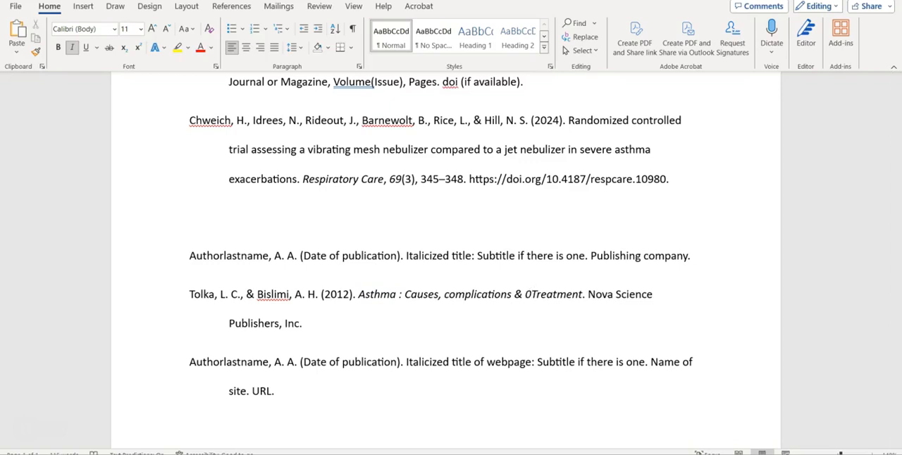
key(Delete)
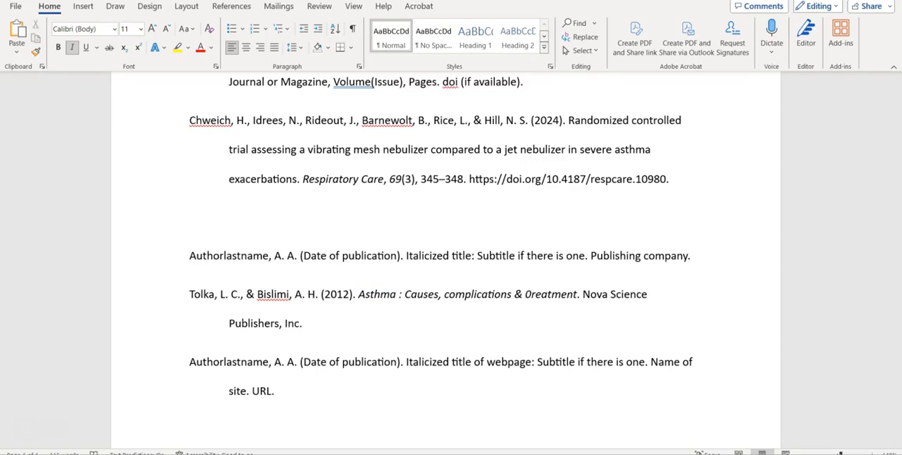
key(BackSpace)
text(t)
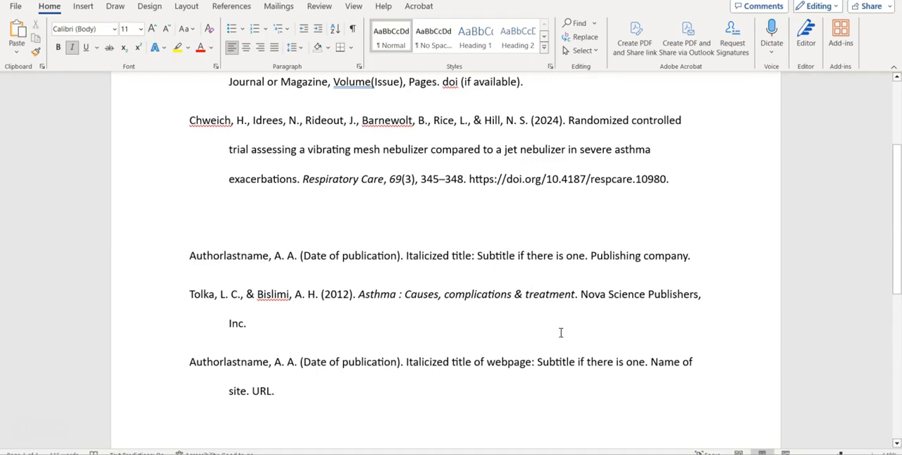
Switch to the Mayo Clinic News Network article in the browser and copy the author's last name.
scroll(557, 338, down, 1)
scroll(552, 361, down, 1)
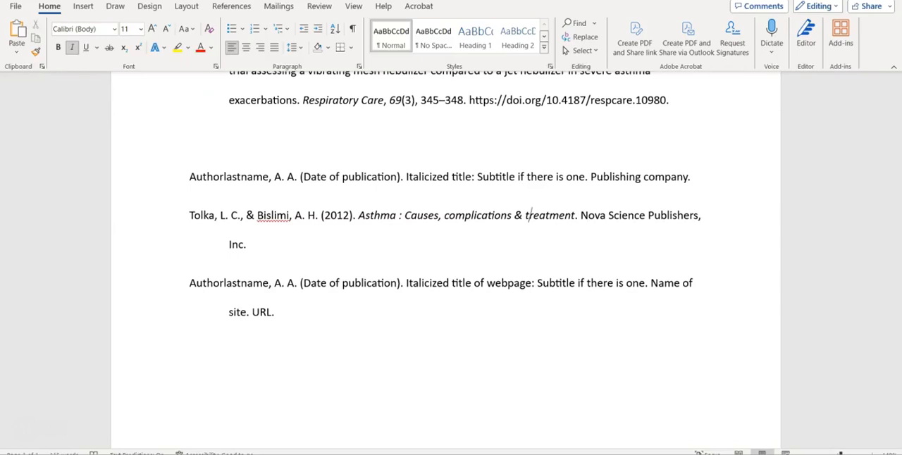
mouse_move(271, 454)
click(271, 416)
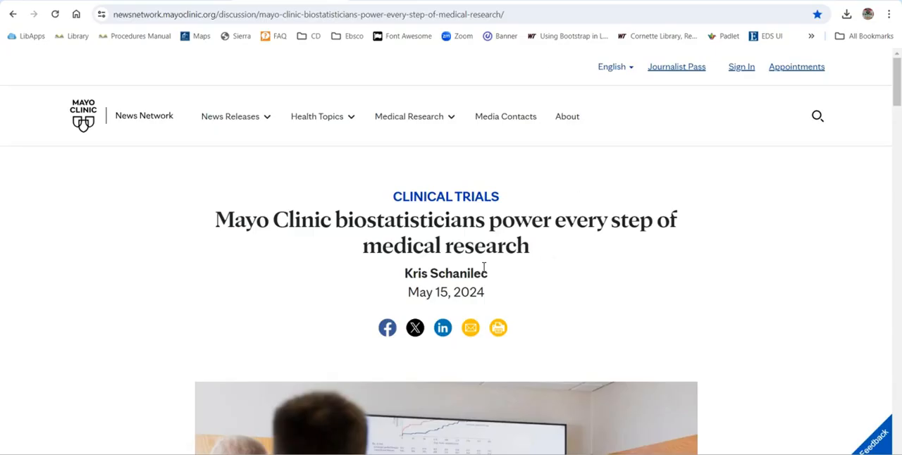
drag(497, 277, 432, 274)
key(ctrl+c)
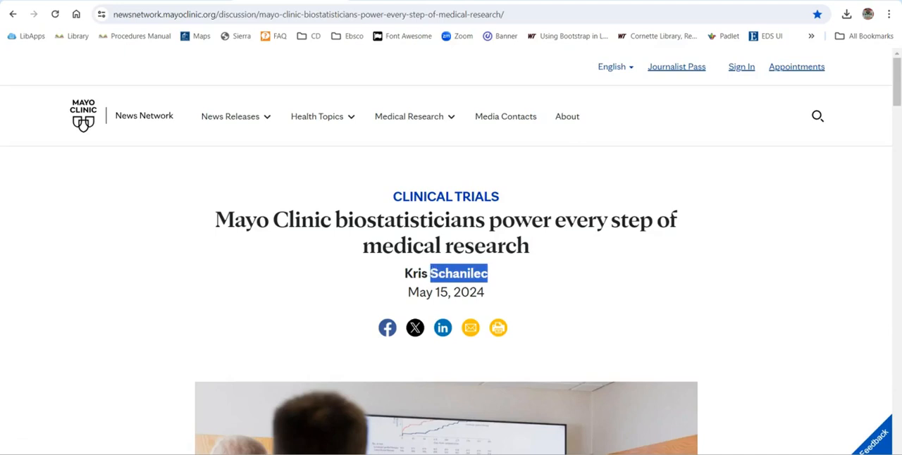
Return to the Word document and paste the author's last name unbolded below the webpage template with merged formatting, followed by a comma and first initial.
key(alt+Tab)
click(205, 341)
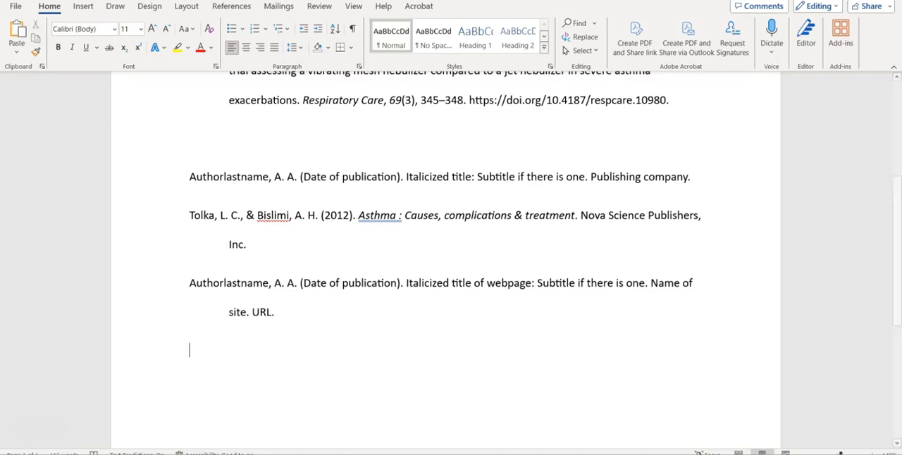
right_click(194, 353)
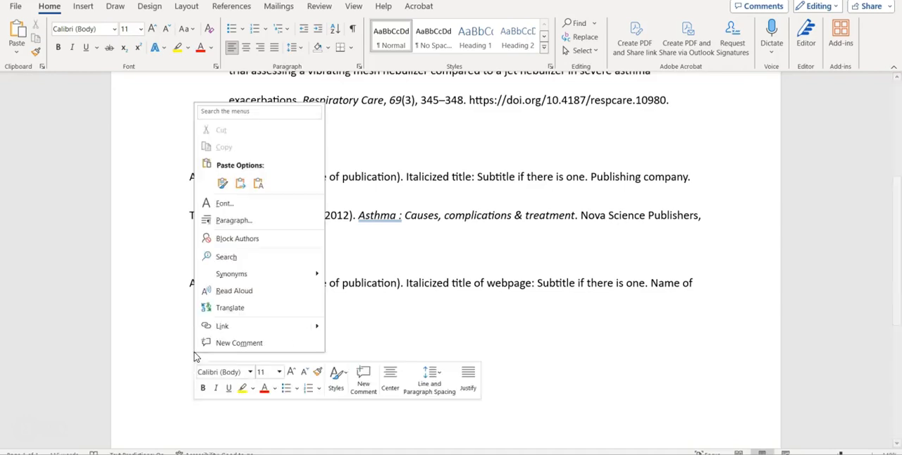
click(240, 185)
drag(240, 351, 186, 354)
key(ctrl+b)
key(ctrl+i)
click(244, 358)
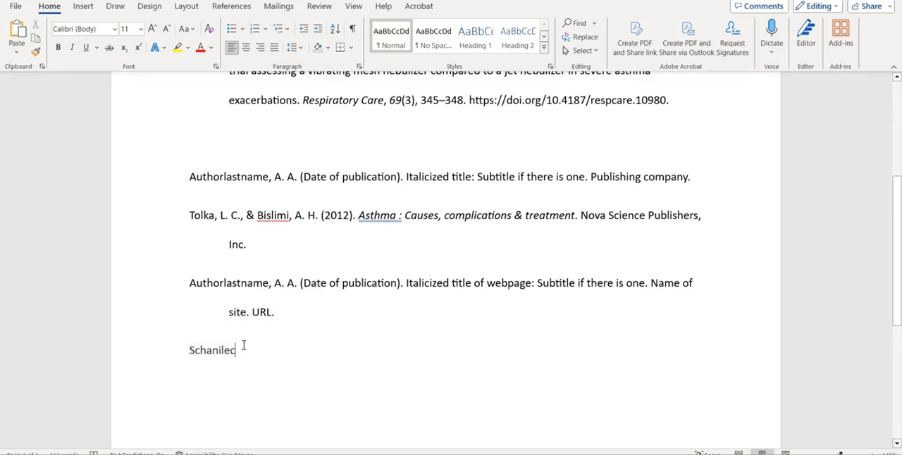
text(, K.)
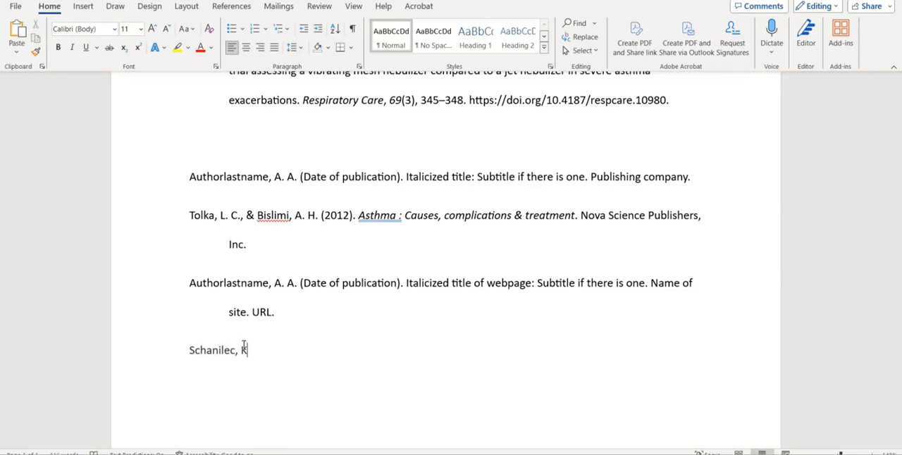
Add the publication date "(2024, May 15)." after the author in the webpage entry, checking it against the Mayo Clinic article.
key(BackSpace)
text(()
key(alt+Tab)
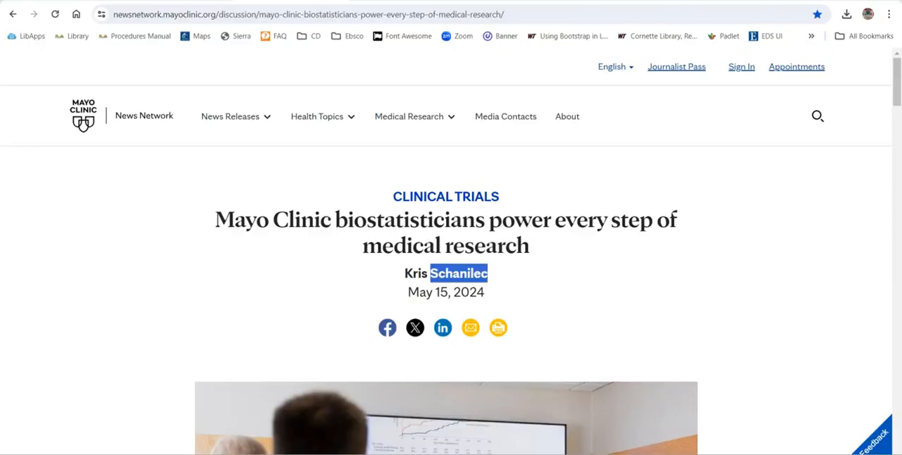
key(alt+Tab)
text(202)
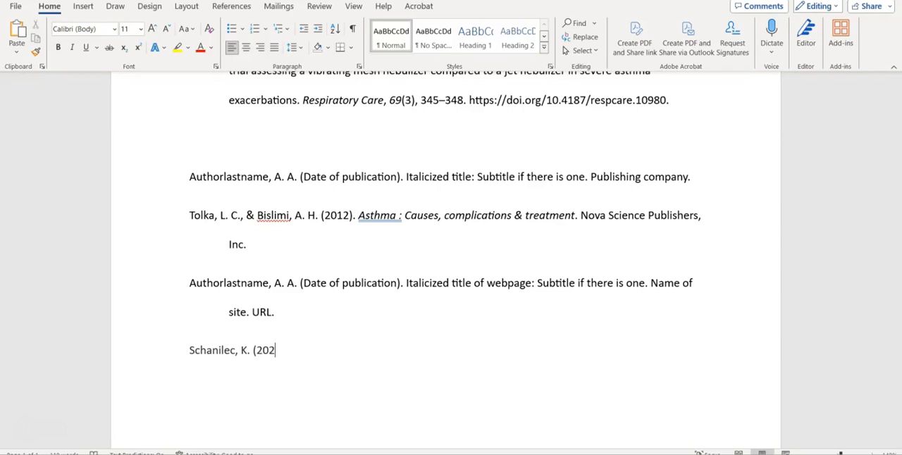
text(4, May )
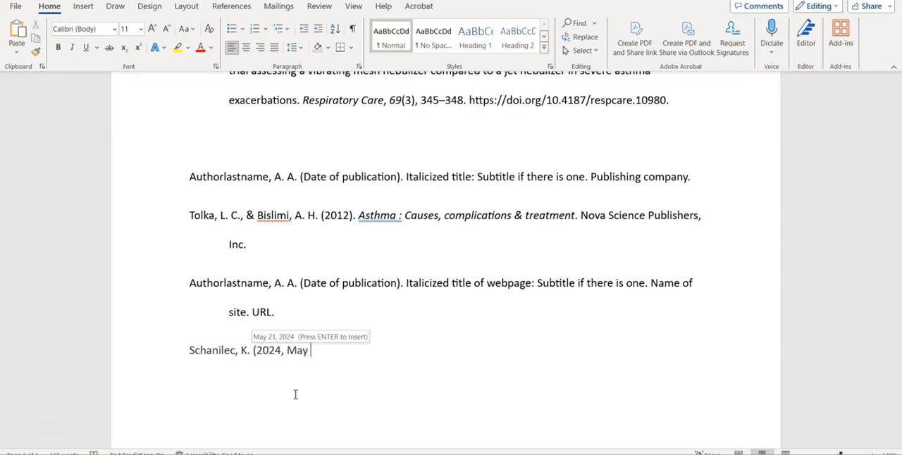
text(15).)
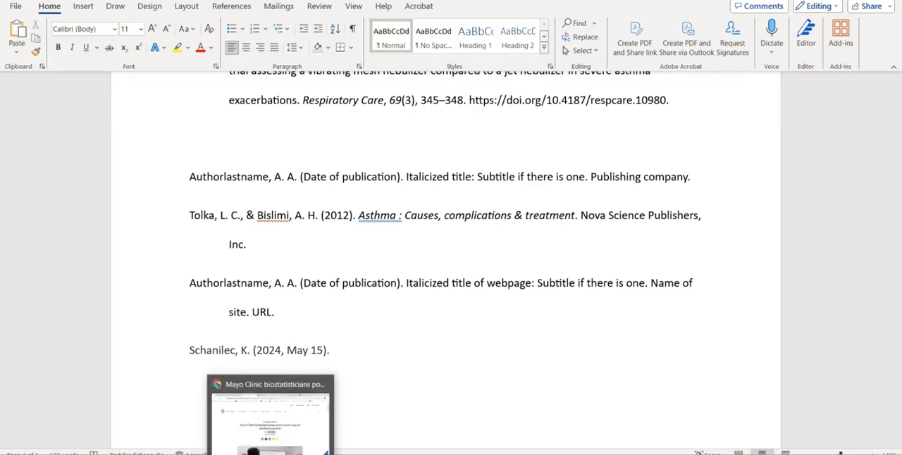
Switch to the Mayo Clinic article in the browser and copy its full title, "Mayo Clinic biostatisticians power every step of medical research".
click(270, 428)
drag(229, 220, 490, 220)
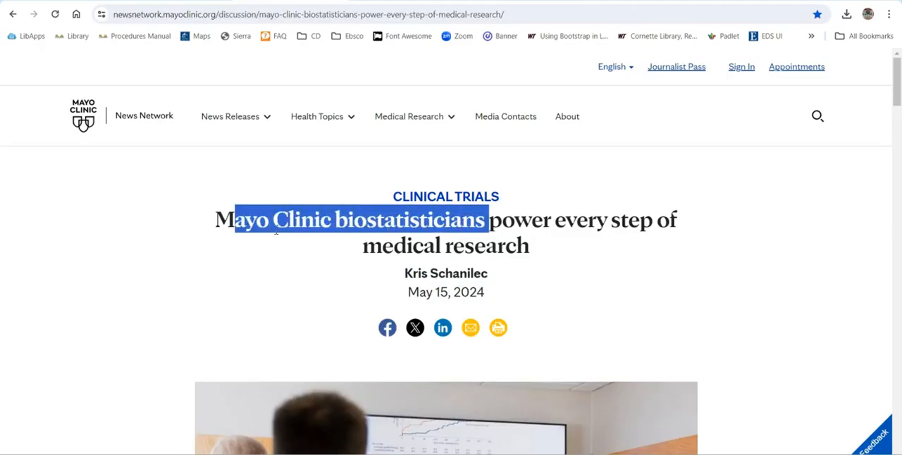
drag(243, 220, 297, 221)
drag(539, 248, 215, 221)
key(ctrl+c)
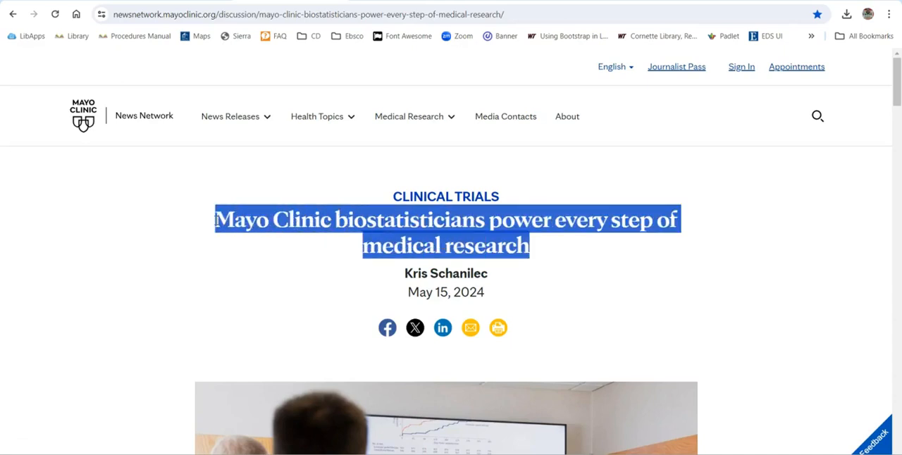
Return to the Word document, paste the article title after the date with merged formatting, and remove its bold.
key(alt+Tab)
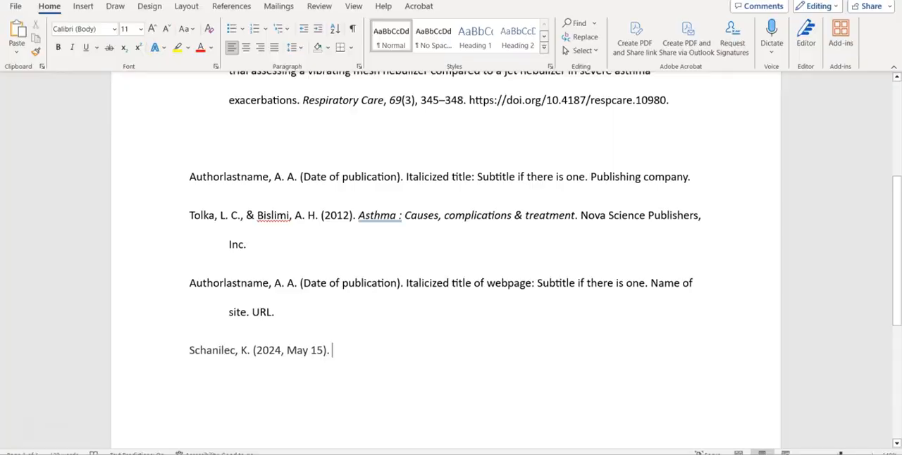
right_click(332, 351)
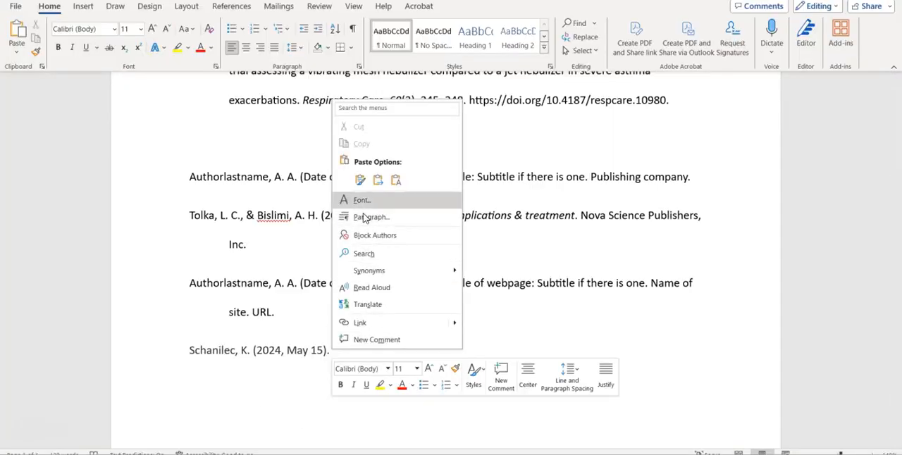
click(378, 181)
drag(333, 350, 649, 350)
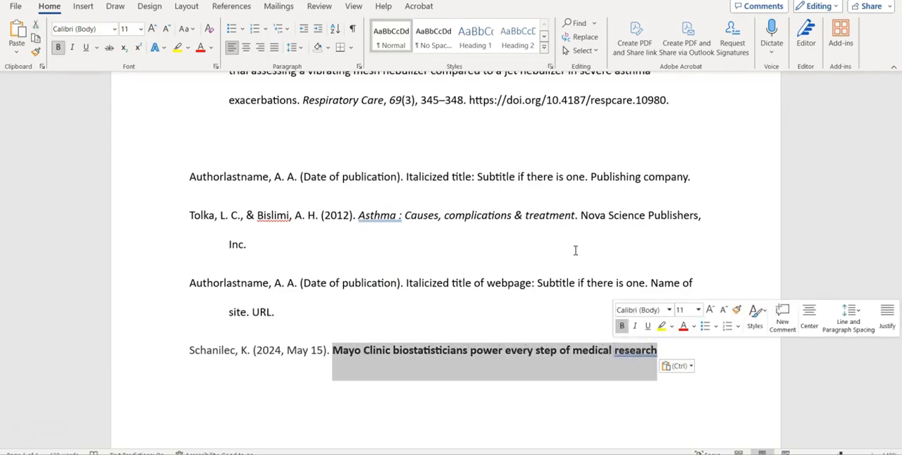
click(58, 48)
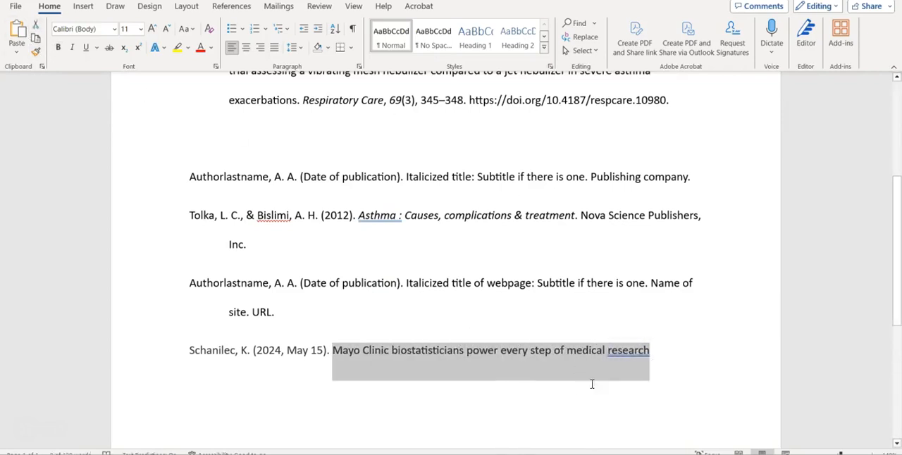
End the webpage title with a period and add the site name "Mayo Clinic." after it.
click(653, 350)
text(. )
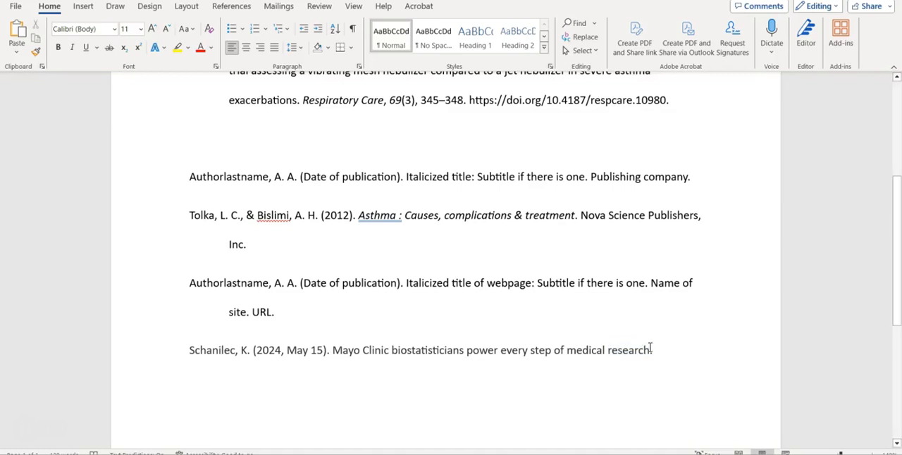
text(May)
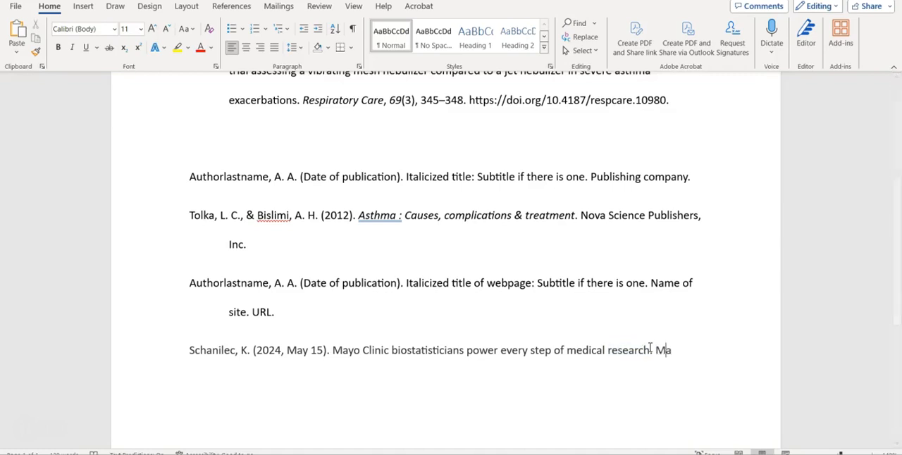
text(o Clinic)
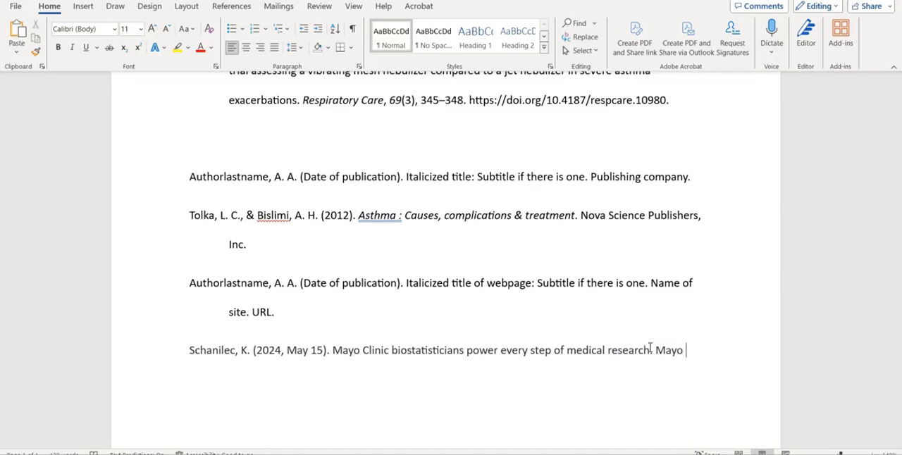
text(.)
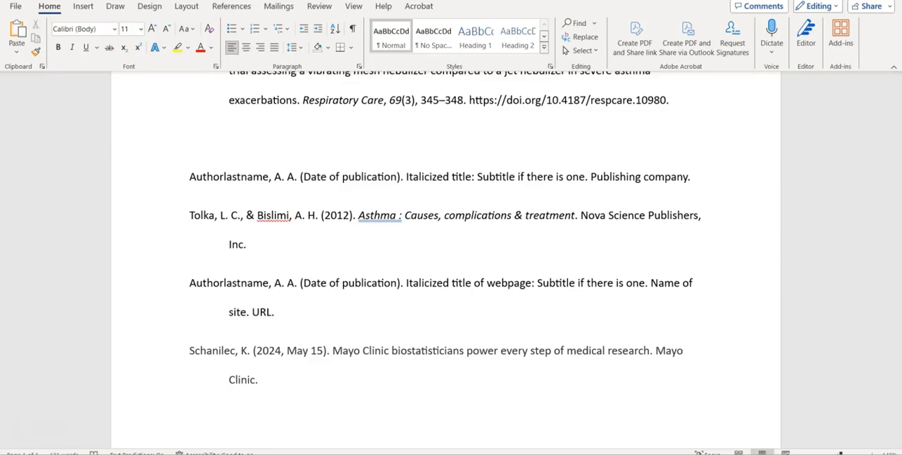
Copy the Mayo Clinic article's URL from the browser and paste it at the end of the webpage entry in Word.
key(alt+Tab)
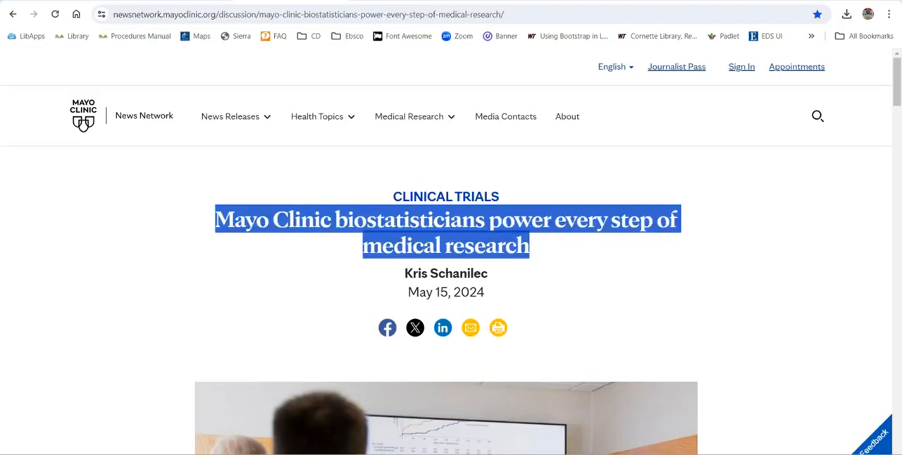
click(339, 13)
key(ctrl+c)
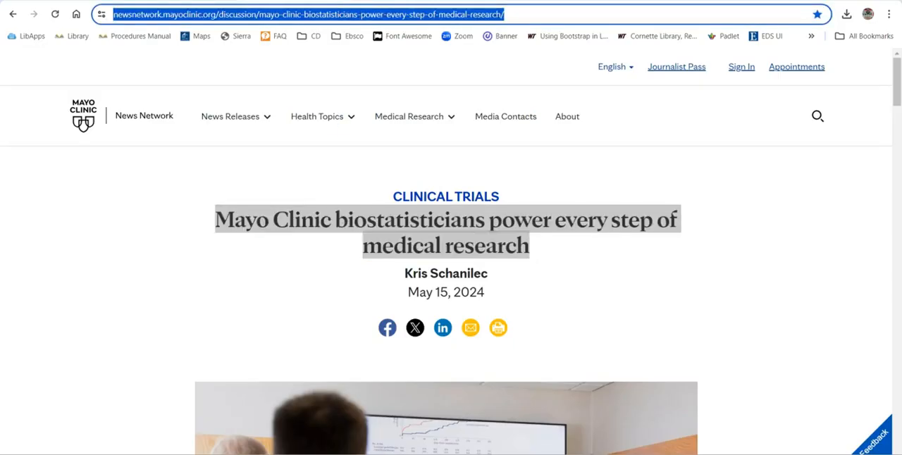
key(alt+Tab)
key(ctrl+v)
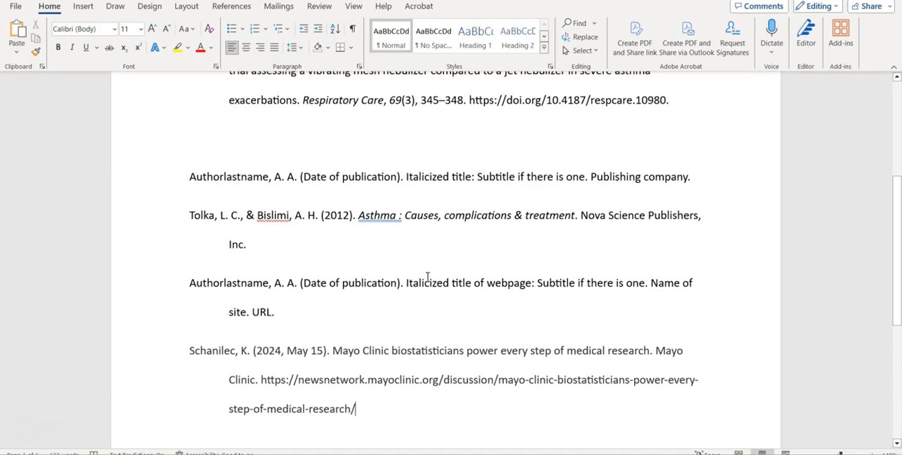
Italicize the title "Mayo Clinic biostatisticians power every step of medical research" in the webpage entry, following the template.
drag(406, 282, 505, 308)
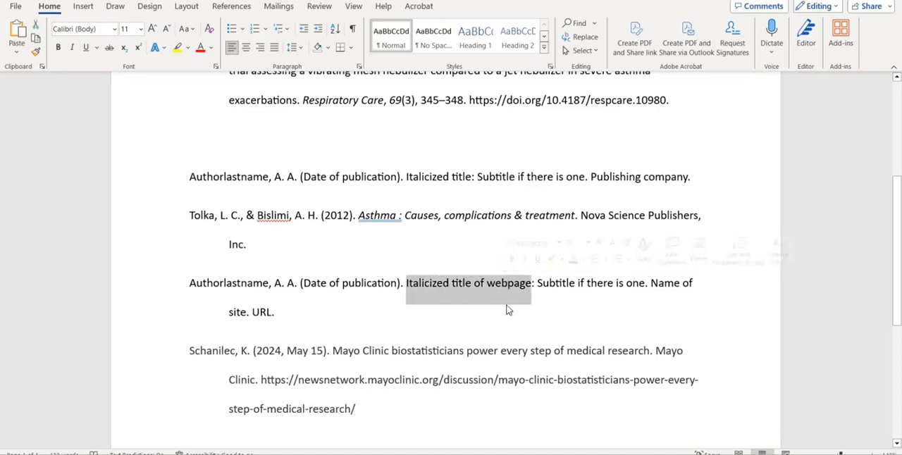
click(552, 319)
drag(339, 351, 649, 352)
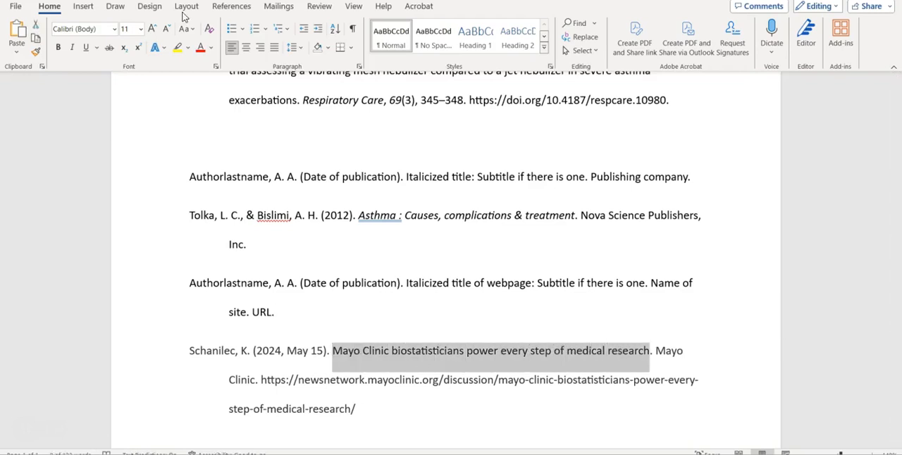
click(72, 48)
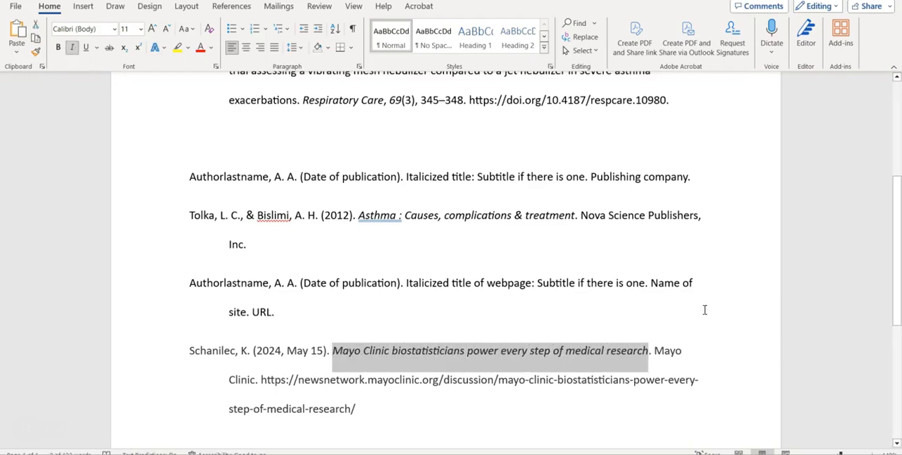
click(723, 338)
Delete the journal article, book and webpage template entries and the extra blank space, leaving only the three real citations.
scroll(736, 327, up, 1)
scroll(736, 328, up, 3)
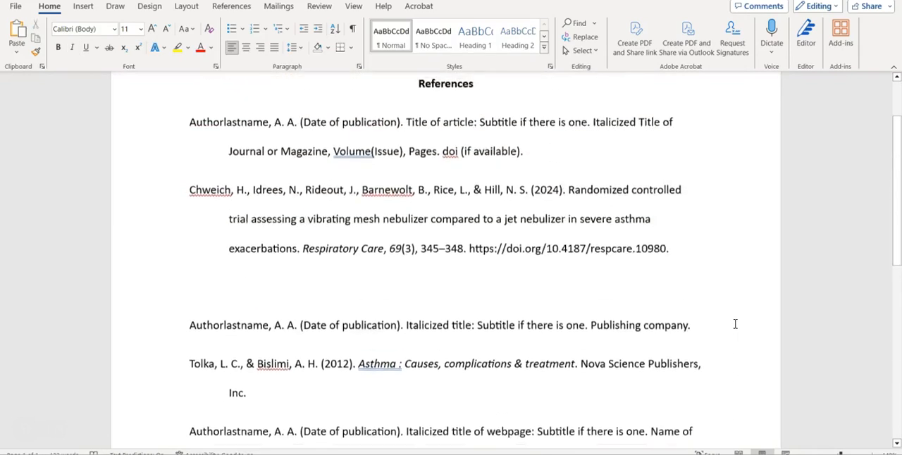
drag(188, 171, 562, 206)
key(Delete)
drag(159, 303, 433, 306)
key(Delete)
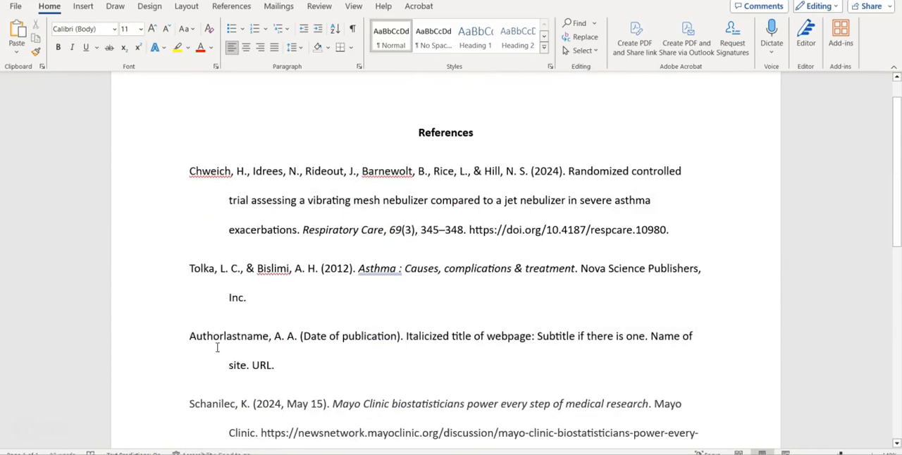
drag(188, 337, 334, 362)
key(Delete)
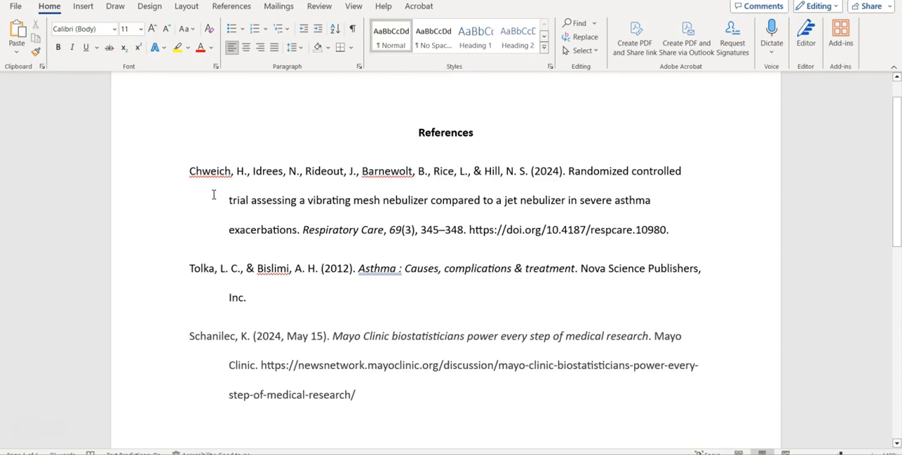
Examine the citations' hanging indent and its special indentation options in the paragraph settings, and cancel the dialog.
drag(232, 202, 695, 227)
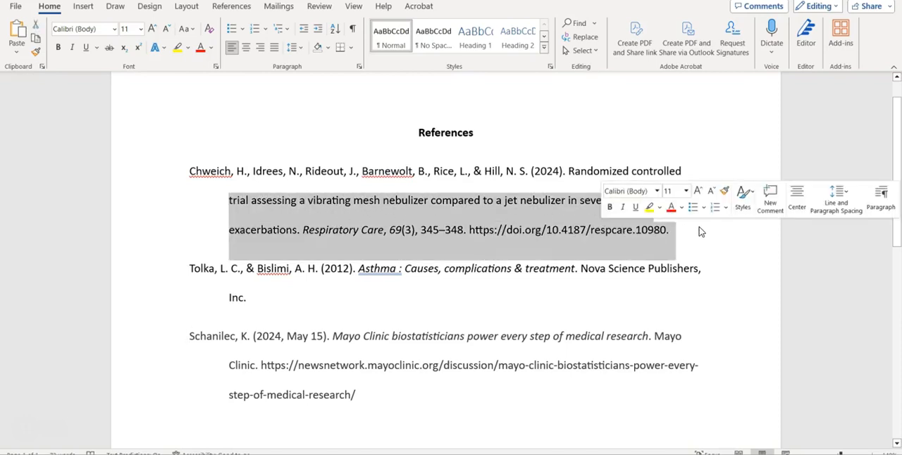
click(221, 367)
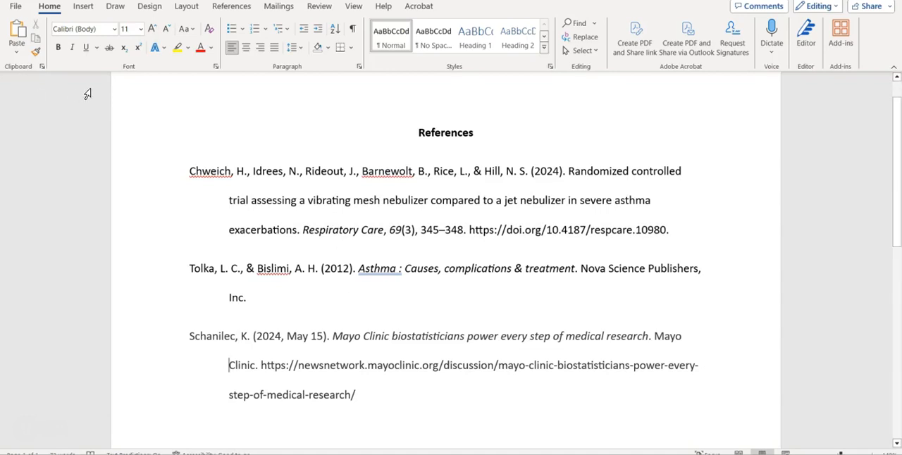
click(359, 68)
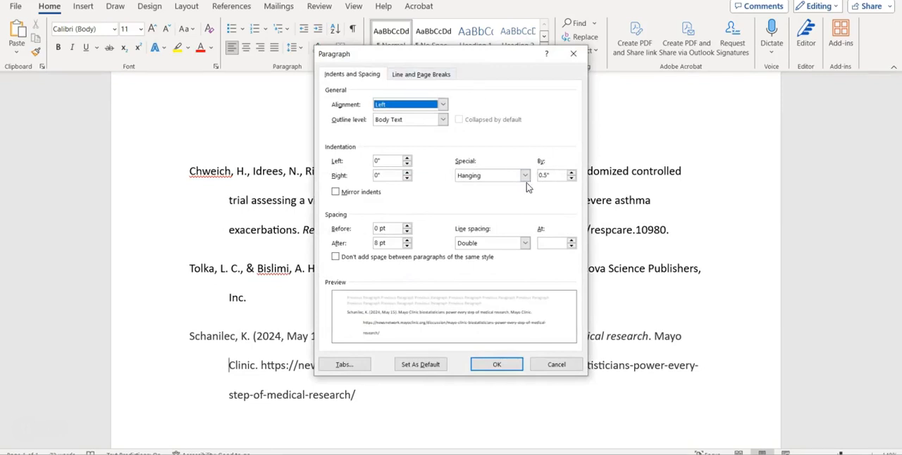
click(526, 176)
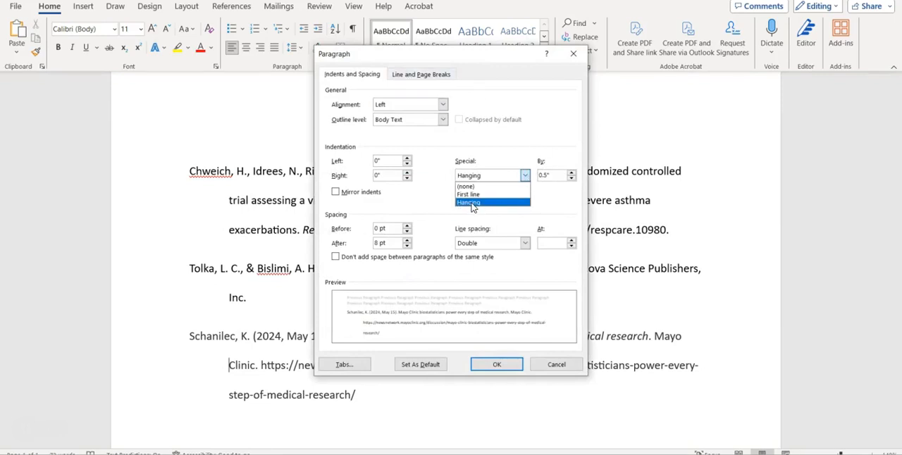
click(557, 368)
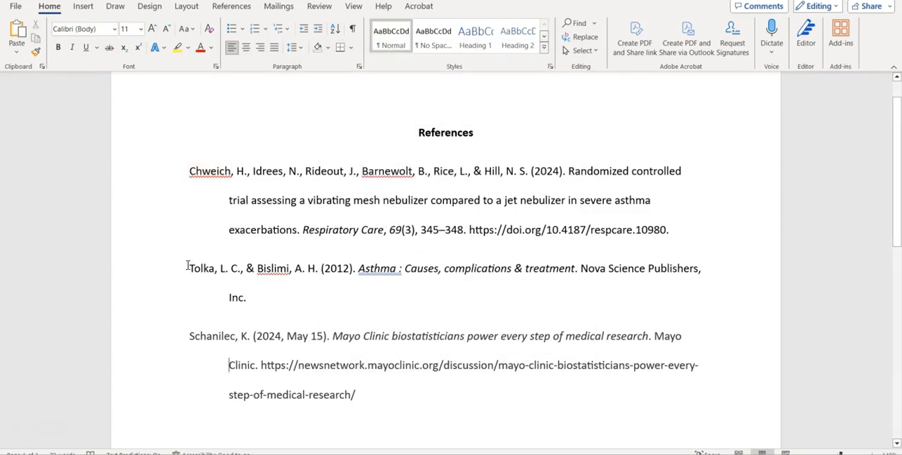
Move the eBook citation below the Mayo Clinic webpage citation so the references are in alphabetical order.
drag(187, 267, 253, 296)
key(ctrl+c)
key(BackSpace)
click(394, 338)
key(Return)
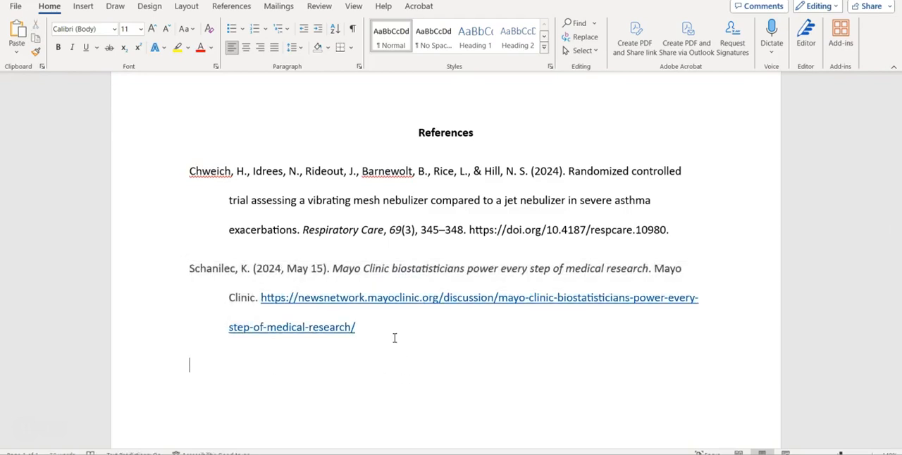
key(ctrl+v)
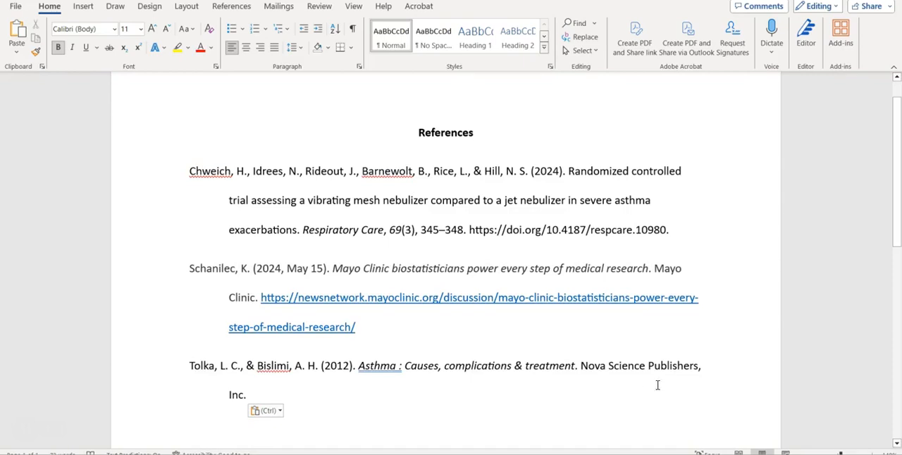